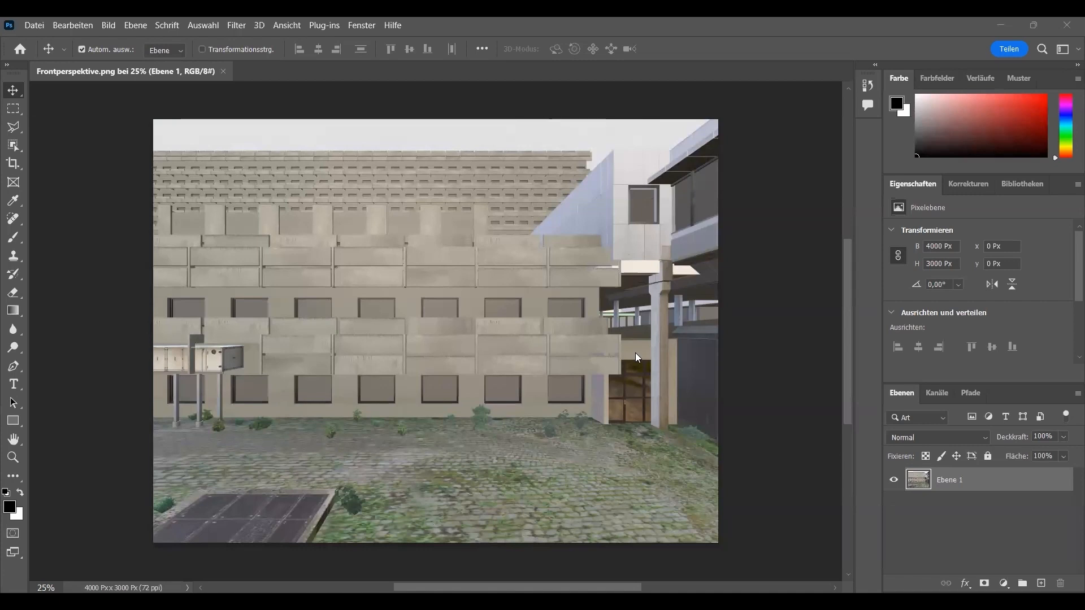
Select the upper window row of the facade with a rectangular marquee and generate "different windows" there using Generative Fill
{"action": "key", "text": "m"}
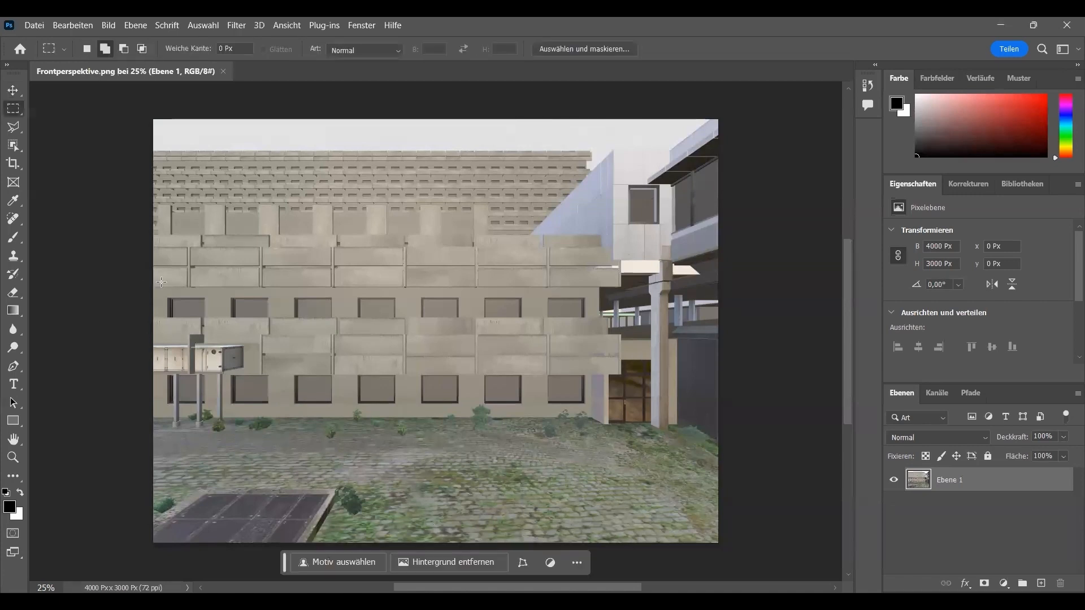
{"action": "key", "text": "ctrl+a"}
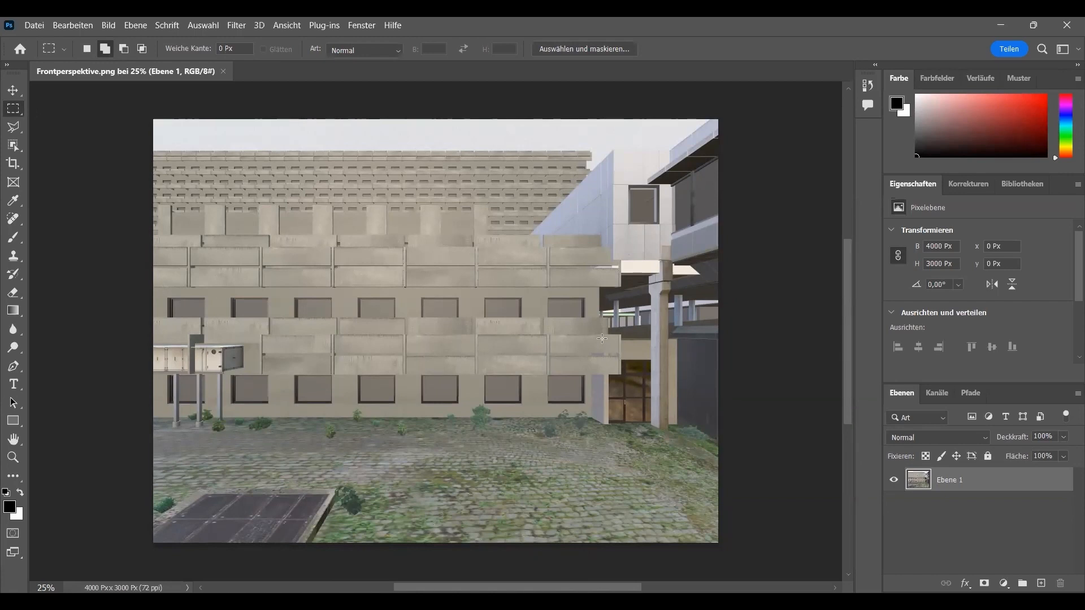
{"action": "left_click_drag", "start_coordinate": [602, 340], "coordinate": [163, 289]}
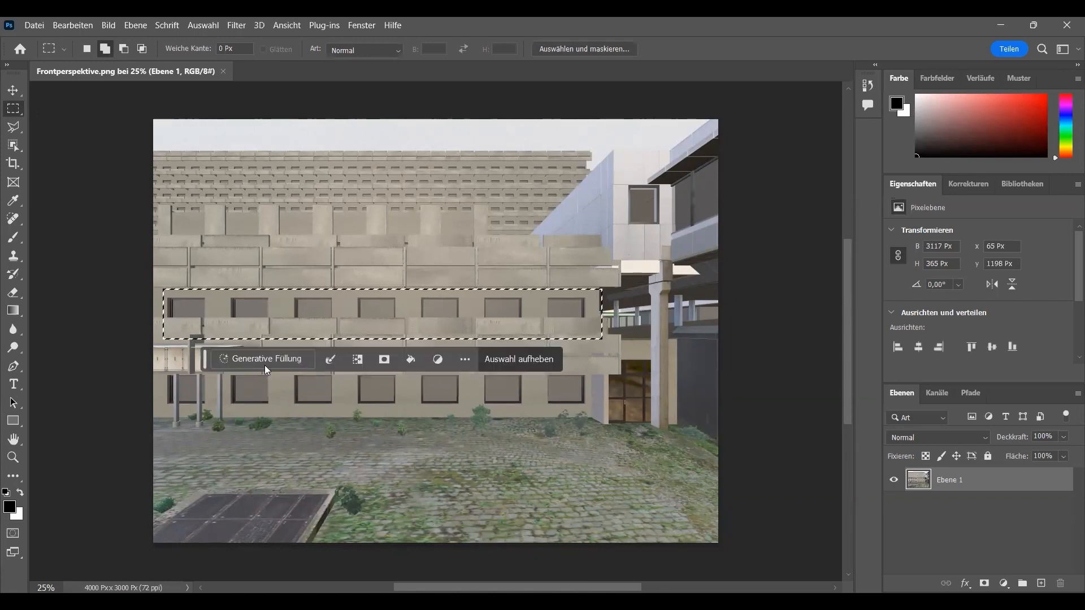
{"action": "left_click", "coordinate": [240, 361]}
{"action": "type", "text": "different windows"}
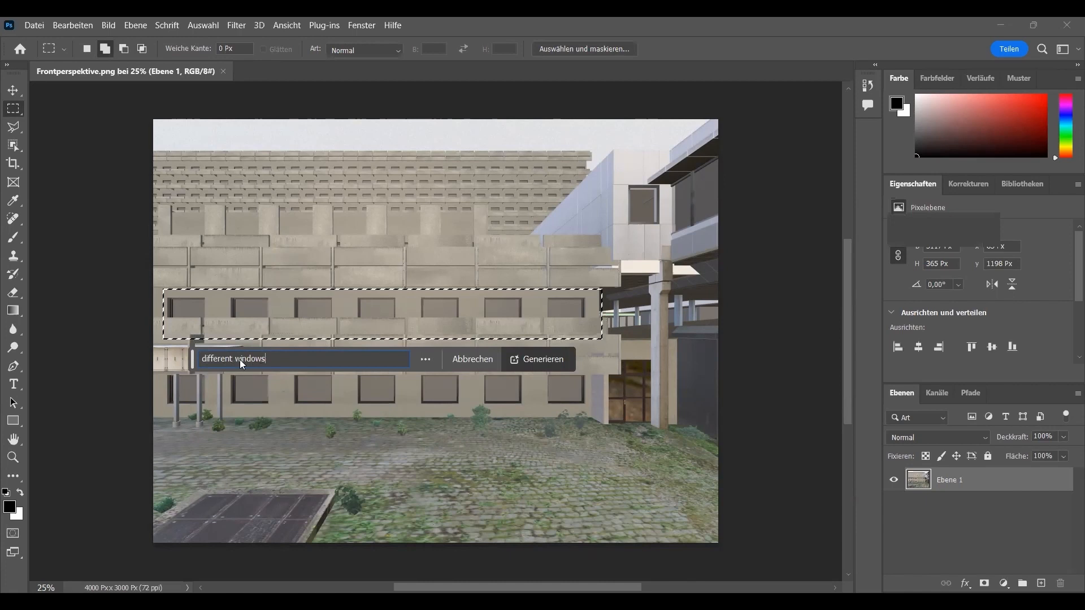
{"action": "key", "text": "Return"}
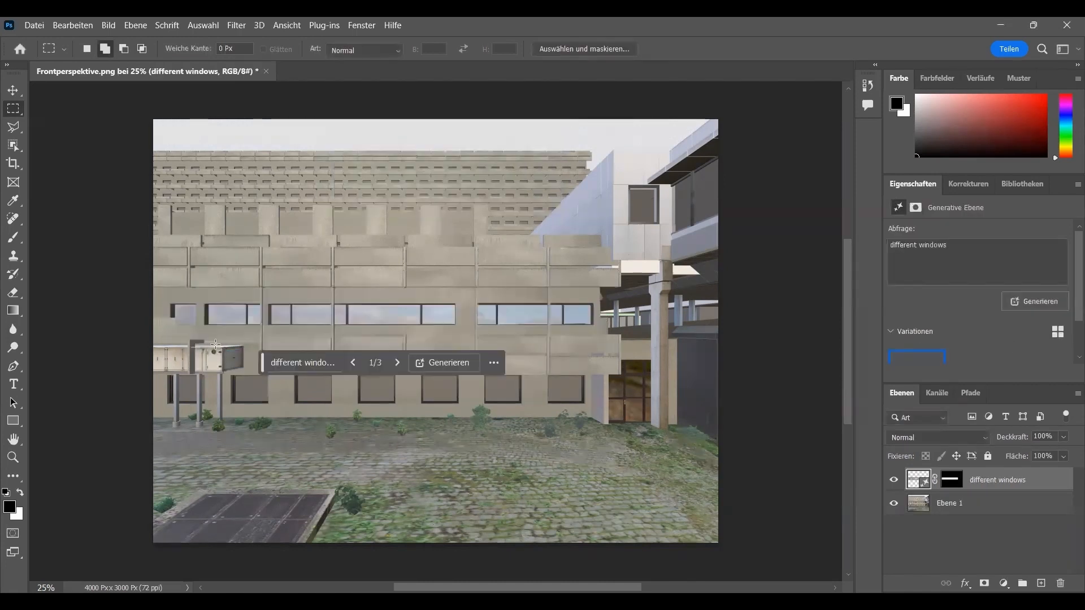
Compare the three generated variations of the upper window row and return to the first one
{"action": "left_click_drag", "start_coordinate": [260, 361], "coordinate": [284, 514]}
{"action": "left_click", "coordinate": [422, 515]}
{"action": "left_click", "coordinate": [422, 516]}
{"action": "left_click", "coordinate": [422, 515]}
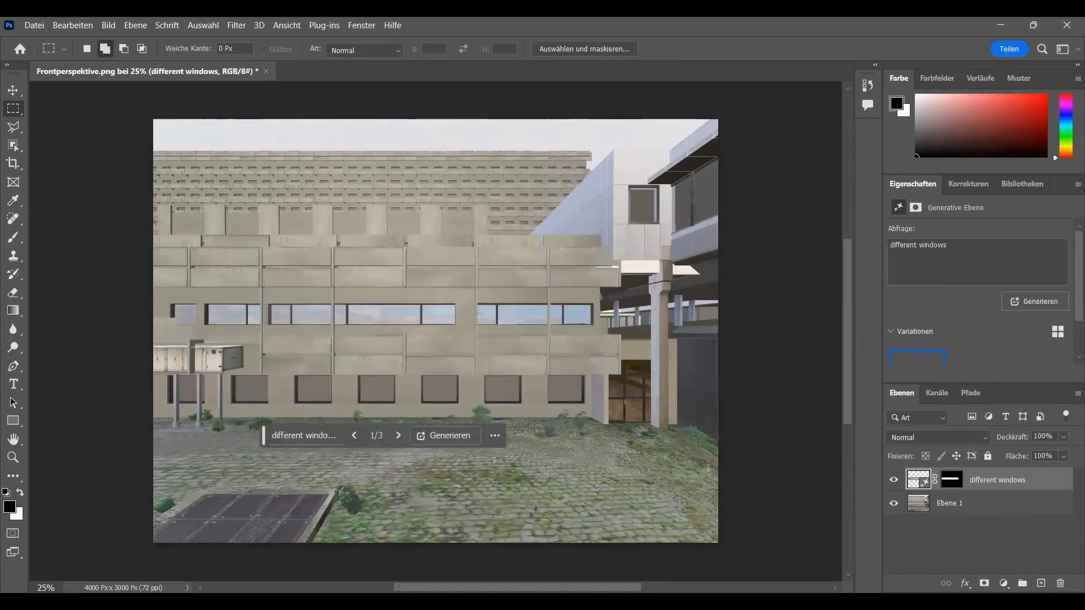
Select the stepped end of the facade, run Generative Fill without a prompt, and choose a variation that ends the facade in a straight vertical edge
{"action": "left_click", "coordinate": [588, 138]}
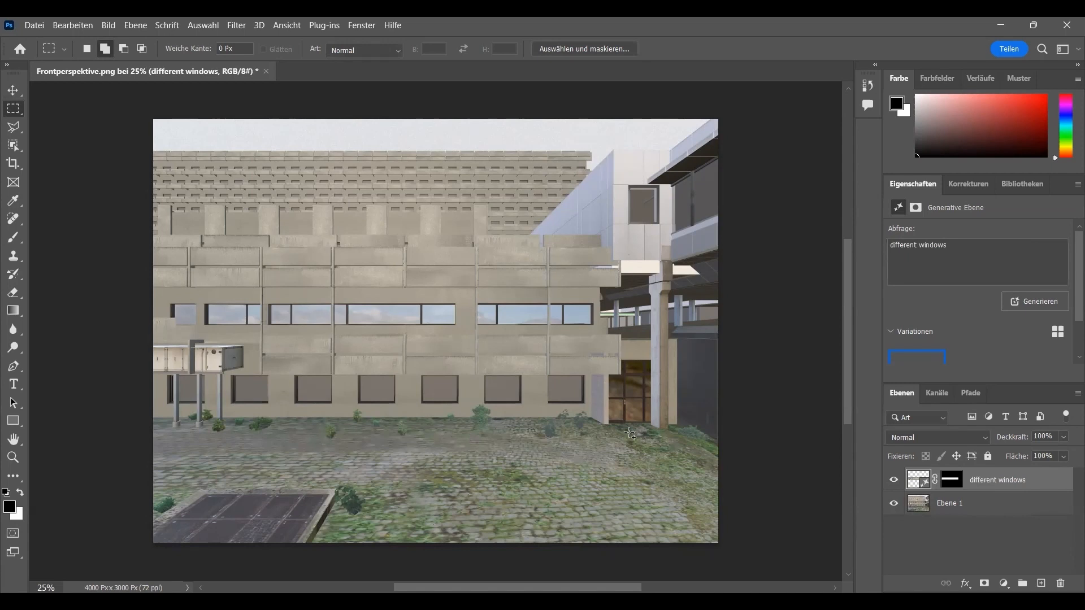
{"action": "left_click_drag", "start_coordinate": [630, 434], "coordinate": [630, 433]}
{"action": "left_click", "coordinate": [512, 442]}
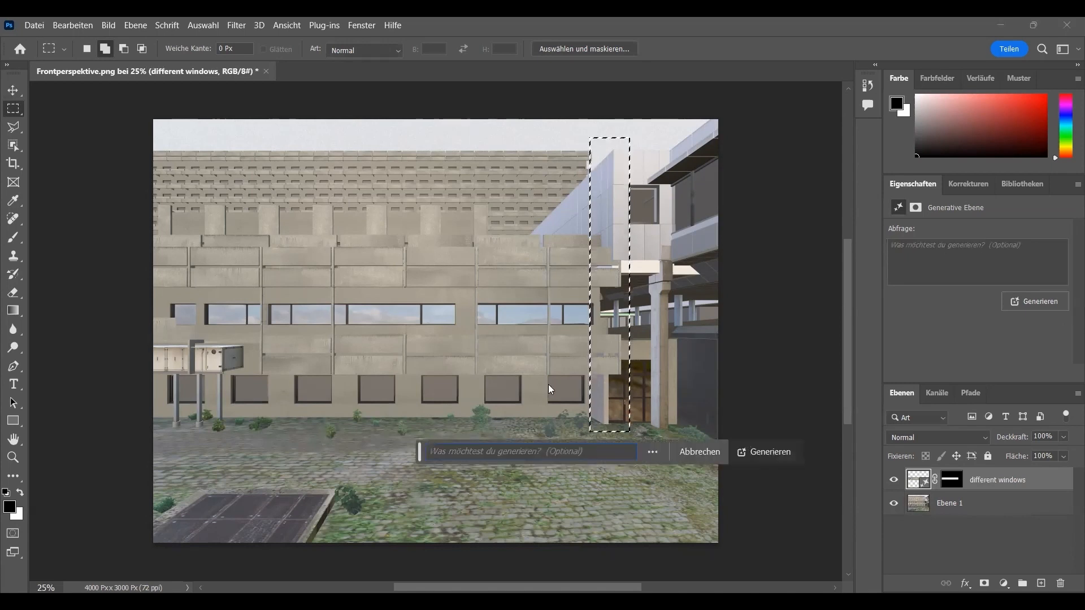
{"action": "key", "text": "Return"}
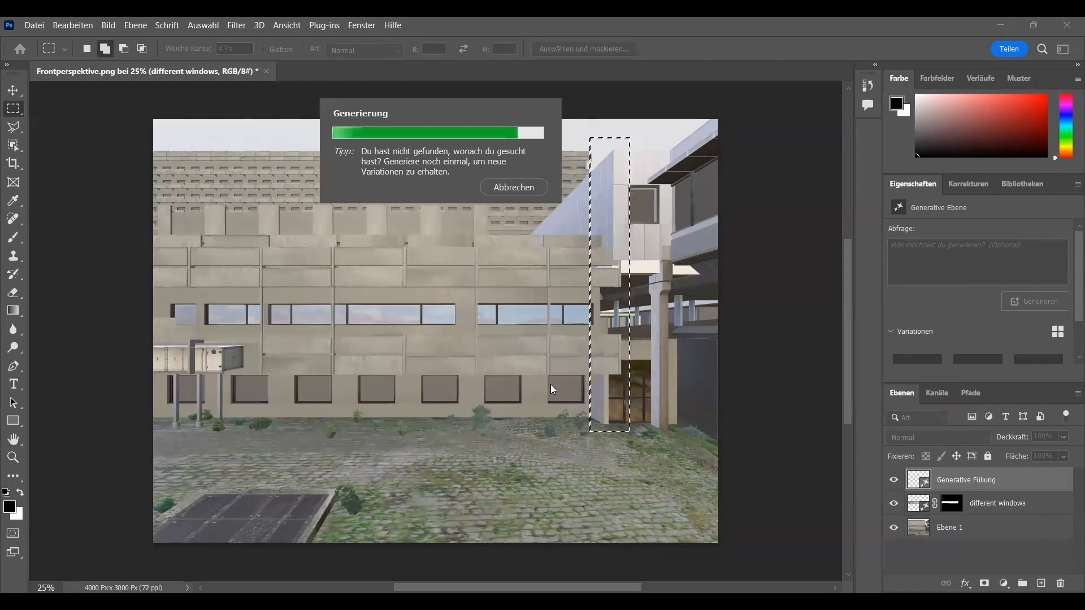
{"action": "left_click", "coordinate": [617, 460]}
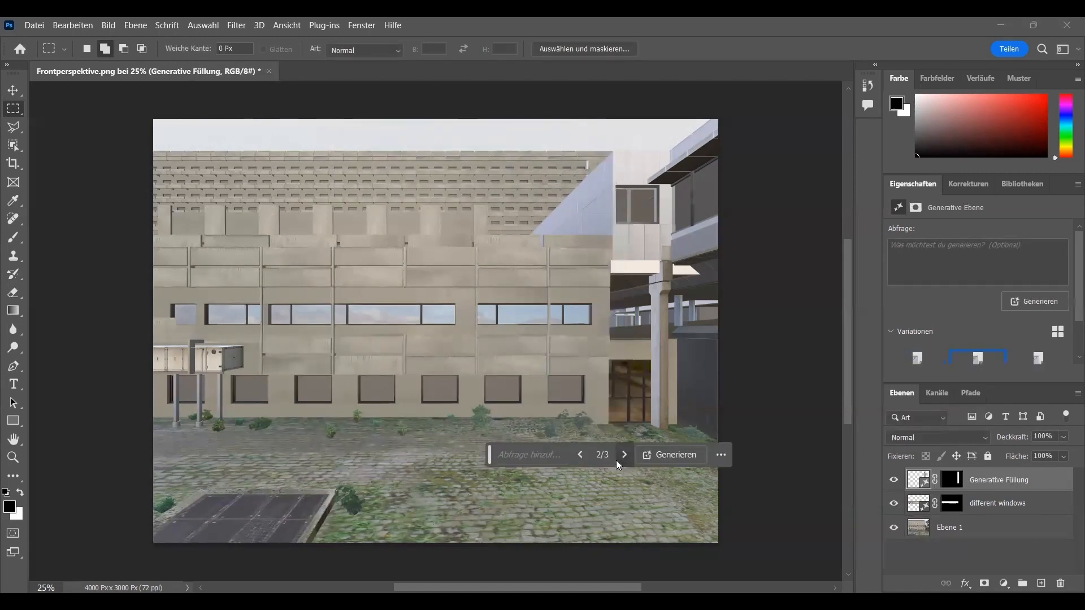
{"action": "left_click", "coordinate": [617, 460]}
{"action": "left_click", "coordinate": [615, 460]}
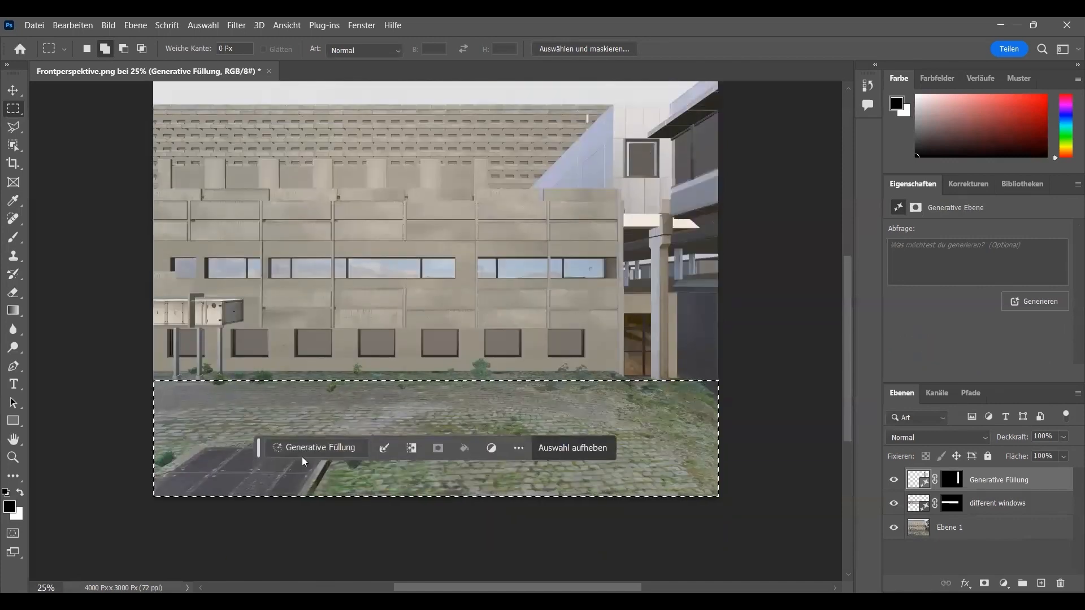
Generate a "beautiful english garden" across the selected cobbled foreground and choose the variation with red flowers
{"action": "left_click", "coordinate": [310, 451]}
{"action": "type", "text": "beaut"}
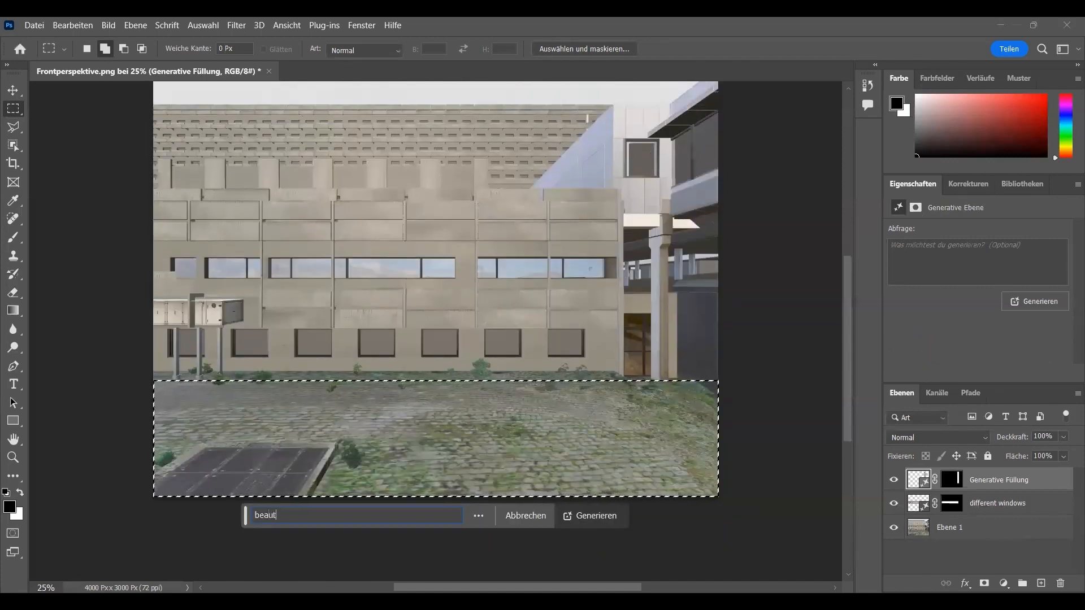
{"action": "type", "text": "iful engl"}
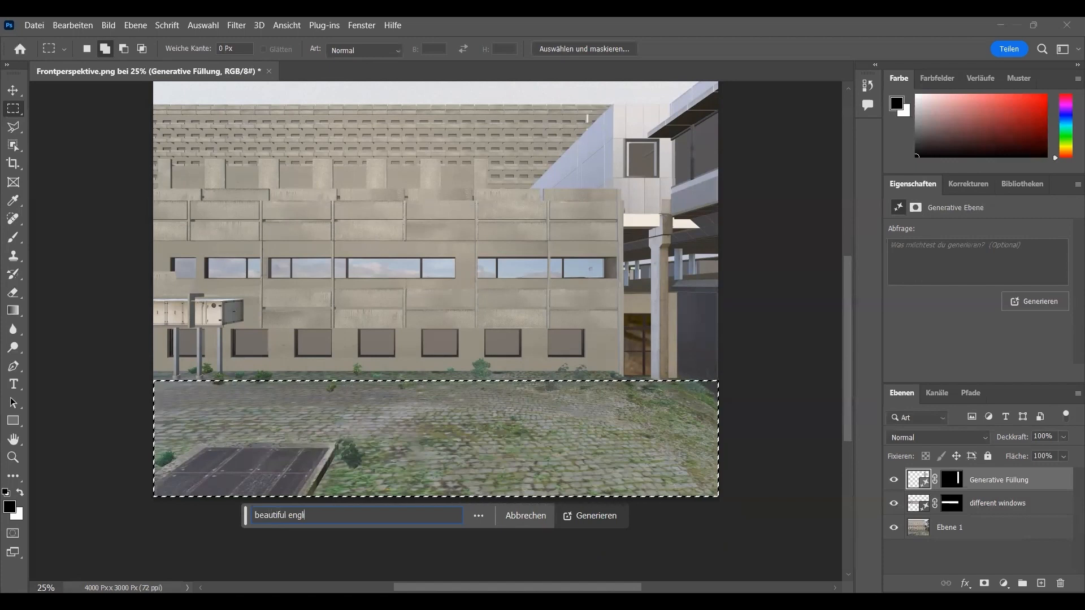
{"action": "type", "text": "ish garden"}
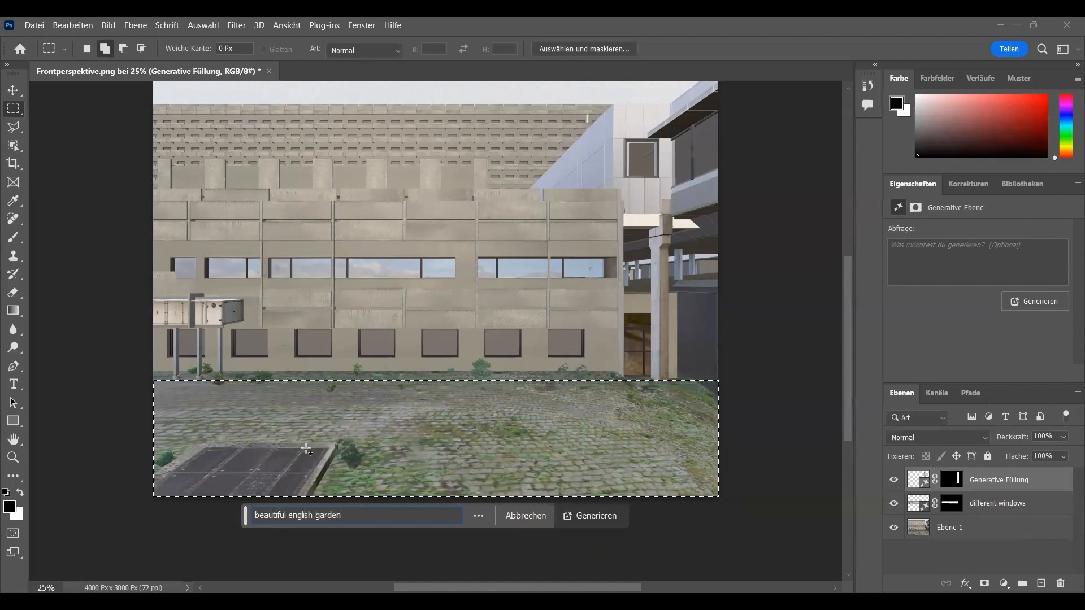
{"action": "key", "text": "Return"}
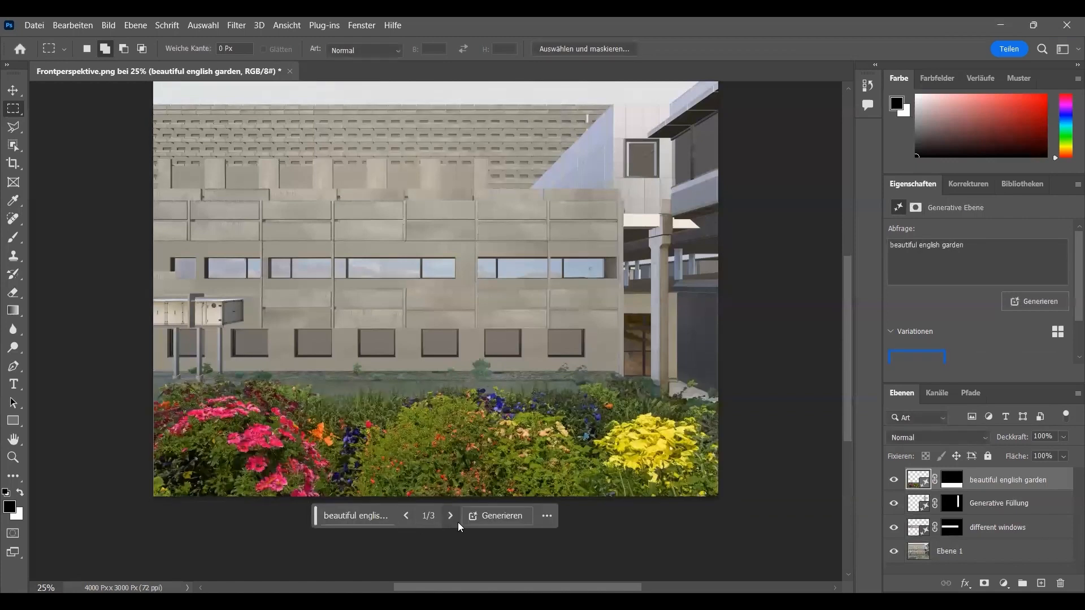
{"action": "left_click", "coordinate": [454, 518]}
{"action": "left_click", "coordinate": [455, 518]}
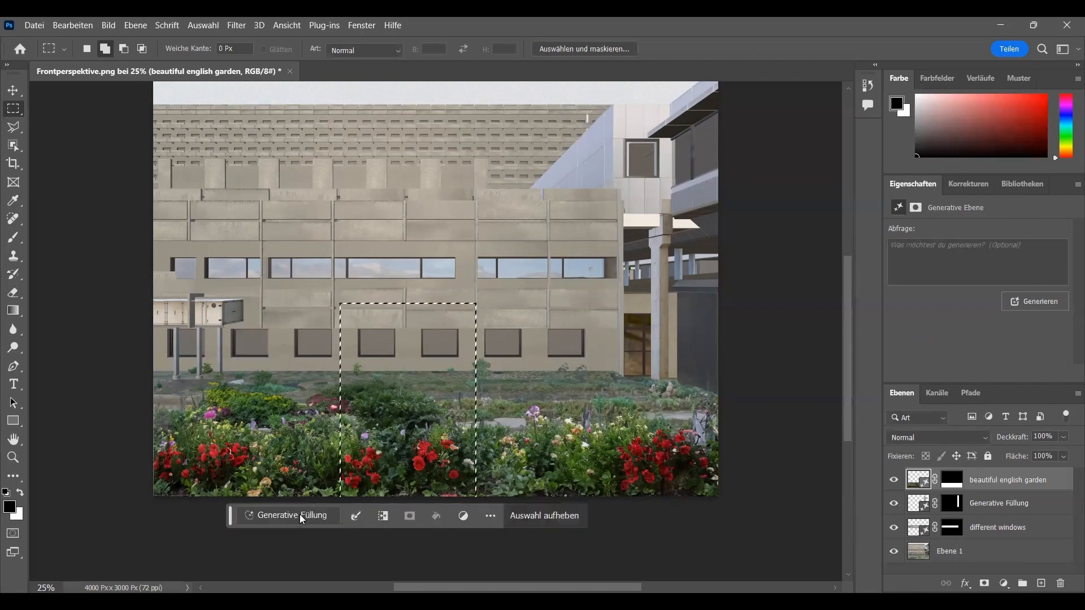
Generate a "big entrance" in the selected middle area of the facade and garden, and choose the third variation
{"action": "left_click", "coordinate": [300, 515]}
{"action": "type", "text": "big e"}
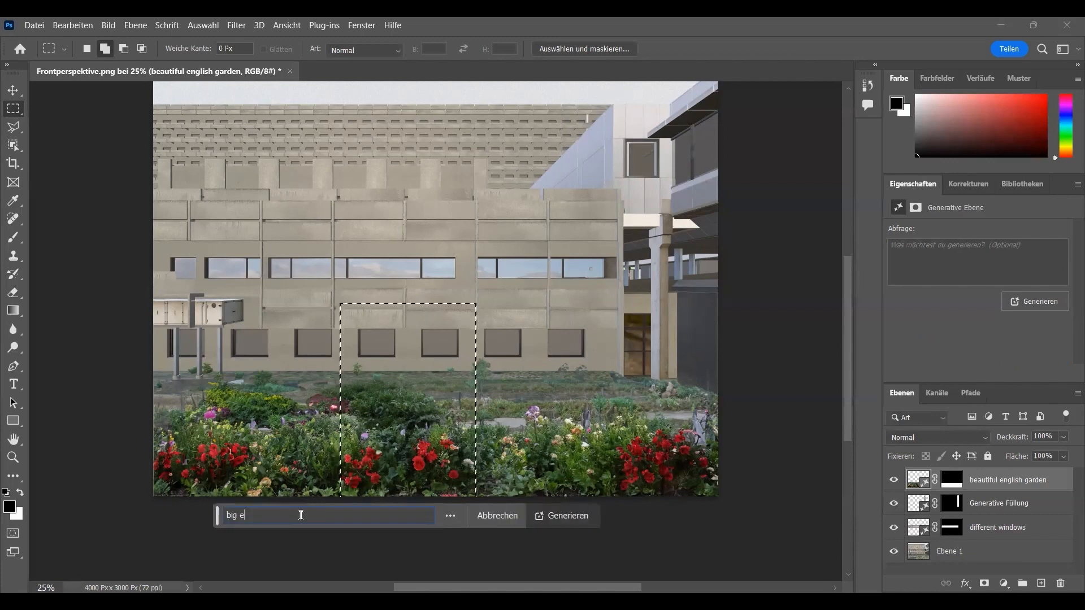
{"action": "type", "text": "ntrance"}
{"action": "key", "text": "Return"}
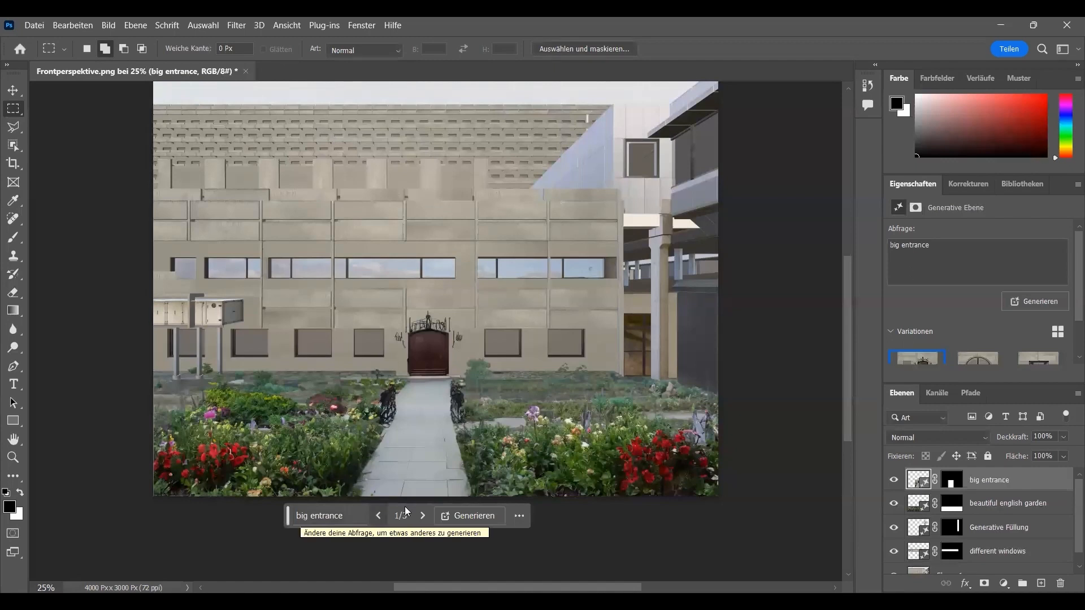
{"action": "left_click", "coordinate": [419, 518]}
{"action": "left_click", "coordinate": [418, 518]}
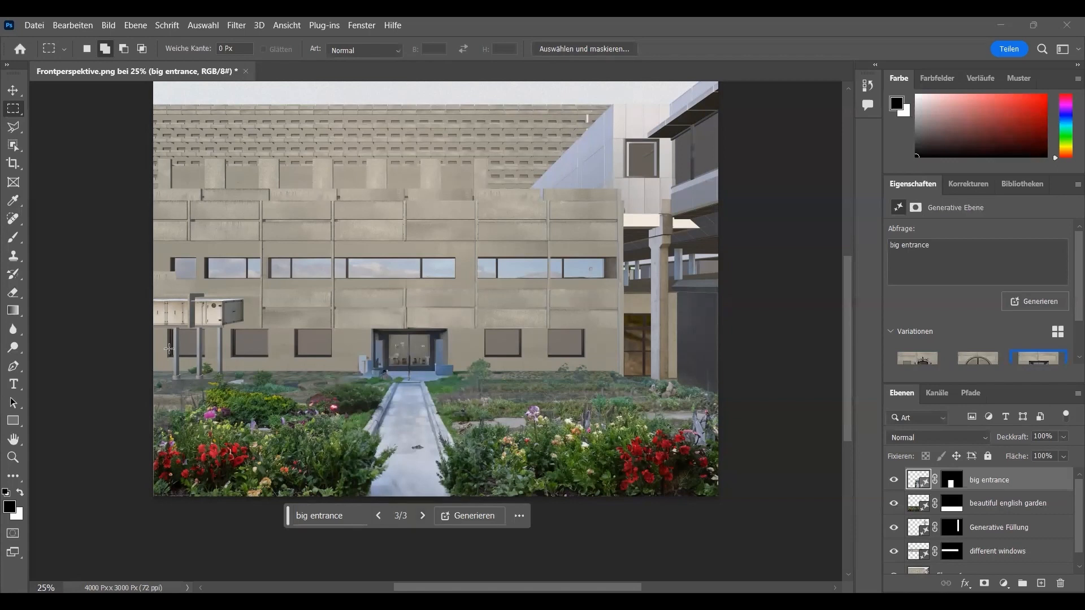
{"action": "left_click", "coordinate": [18, 91]}
{"action": "left_click", "coordinate": [137, 221]}
{"action": "scroll", "coordinate": [150, 317], "scroll_direction": "up", "scroll_amount": 2}
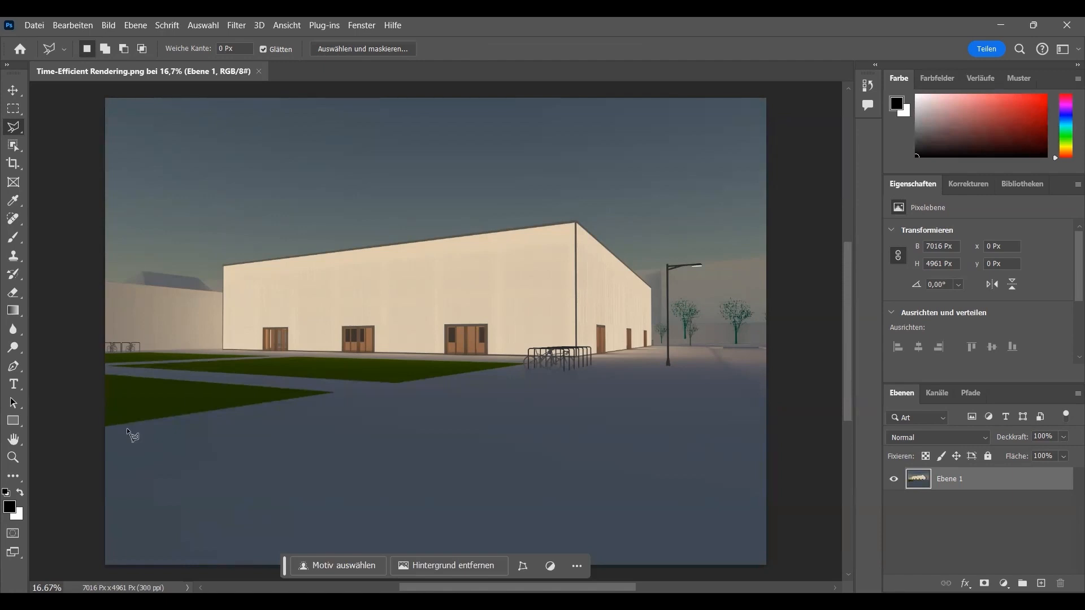
Outline a tree-shaped selection with the Polygonal Lasso at the image edge beside the white building, covering trunk and crown
{"action": "left_click", "coordinate": [123, 413]}
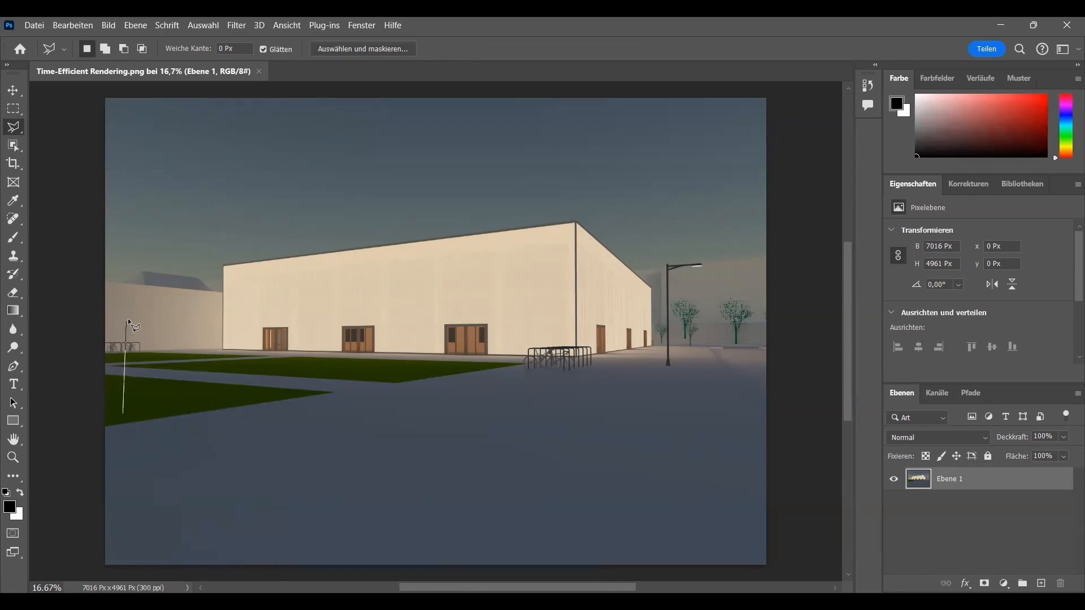
{"action": "left_click", "coordinate": [211, 274]}
{"action": "left_click", "coordinate": [226, 242]}
{"action": "left_click", "coordinate": [226, 208]}
{"action": "left_click", "coordinate": [218, 168]}
{"action": "left_click", "coordinate": [207, 145]}
{"action": "left_click", "coordinate": [171, 127]}
{"action": "left_click", "coordinate": [117, 126]}
{"action": "left_click", "coordinate": [81, 132]}
{"action": "left_click", "coordinate": [81, 412]}
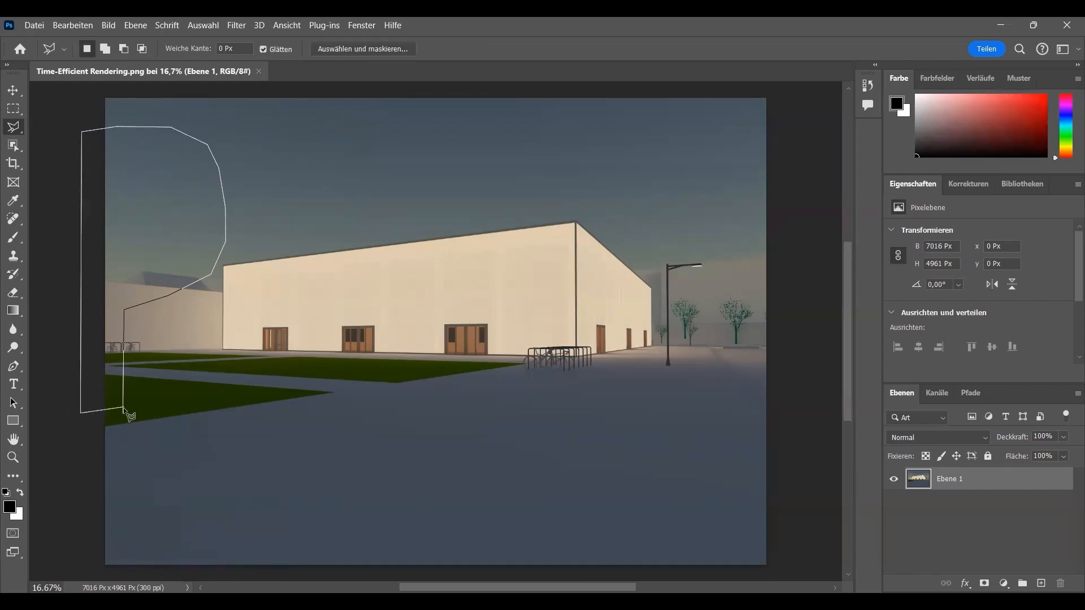
{"action": "left_click", "coordinate": [130, 421]}
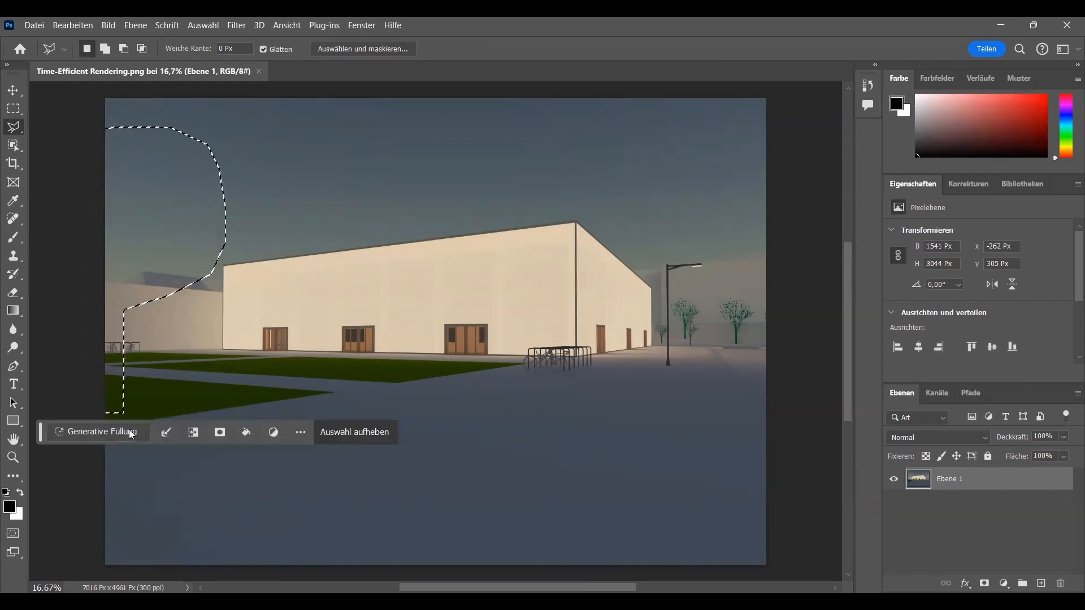
Fill the tree-shaped selection using Generative Fill with the prompt "Tree" and choose the second variation
{"action": "left_click", "coordinate": [130, 431]}
{"action": "type", "text": "Tree"}
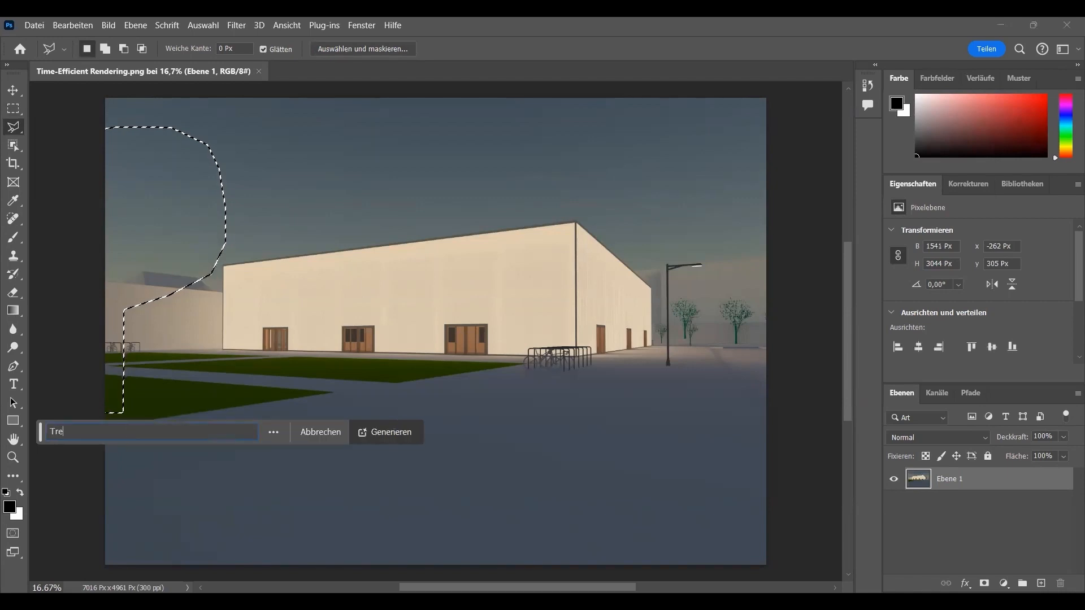
{"action": "key", "text": "Return"}
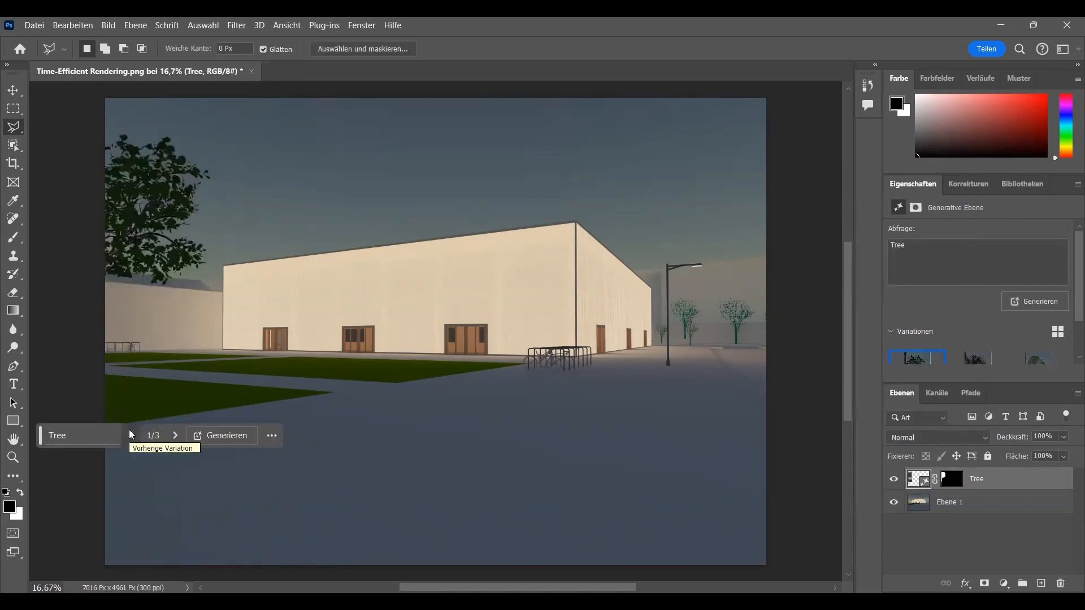
{"action": "left_click", "coordinate": [177, 436]}
{"action": "left_click", "coordinate": [177, 437]}
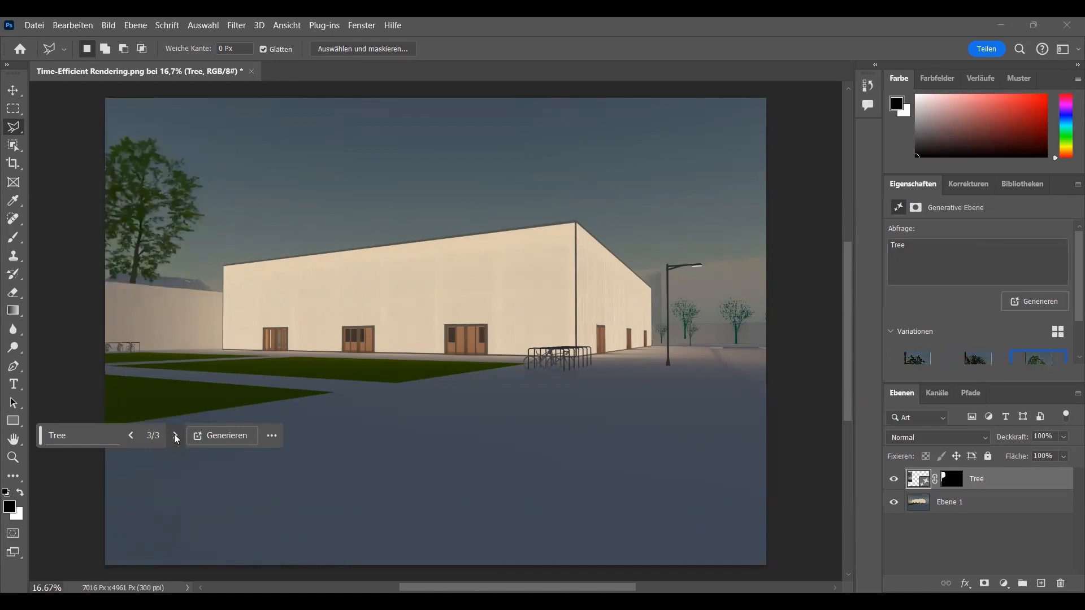
{"action": "left_click", "coordinate": [131, 435]}
{"action": "key", "text": "v"}
Outline two person-sized areas with the Polygonal Lasso in front of the building's near corner and generate "people walking" in them
{"action": "left_click", "coordinate": [17, 128]}
{"action": "mouse_move", "coordinate": [535, 461]}
{"action": "left_mouse_down"}
{"action": "mouse_move", "coordinate": [530, 368]}
{"action": "mouse_move", "coordinate": [551, 311]}
{"action": "mouse_move", "coordinate": [578, 290]}
{"action": "mouse_move", "coordinate": [607, 307]}
{"action": "mouse_move", "coordinate": [585, 444]}
{"action": "mouse_move", "coordinate": [575, 488]}
{"action": "mouse_move", "coordinate": [537, 465]}
{"action": "left_mouse_up"}
{"action": "mouse_move", "coordinate": [655, 279]}
{"action": "left_mouse_down"}
{"action": "mouse_move", "coordinate": [611, 439]}
{"action": "mouse_move", "coordinate": [622, 473]}
{"action": "left_mouse_up"}
{"action": "left_click_drag", "start_coordinate": [692, 421], "coordinate": [656, 275]}
{"action": "left_click", "coordinate": [459, 506]}
{"action": "type", "text": "pe"}
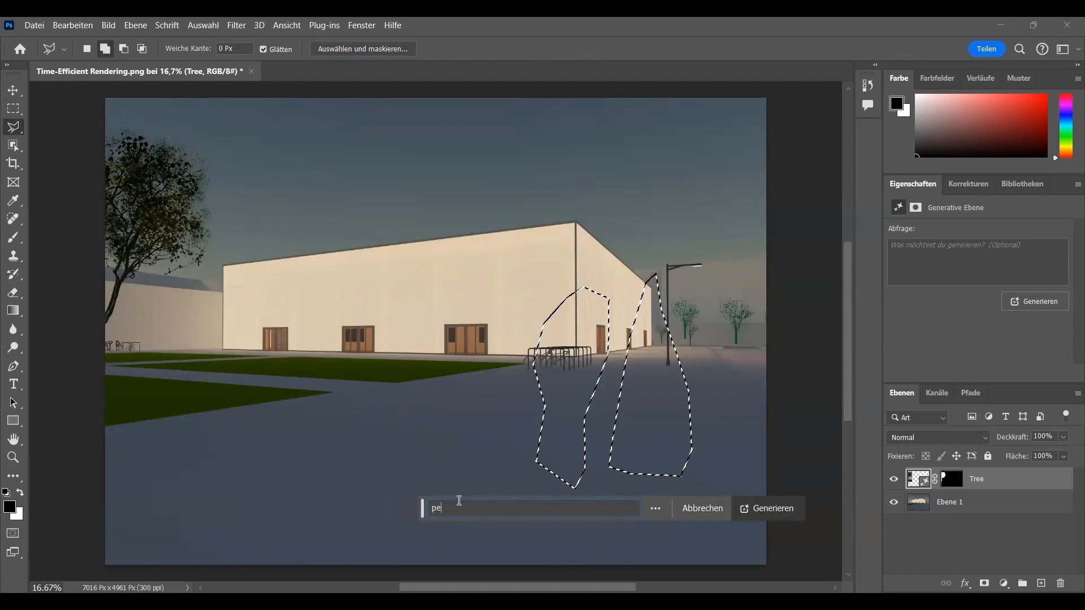
{"action": "type", "text": "ople walking"}
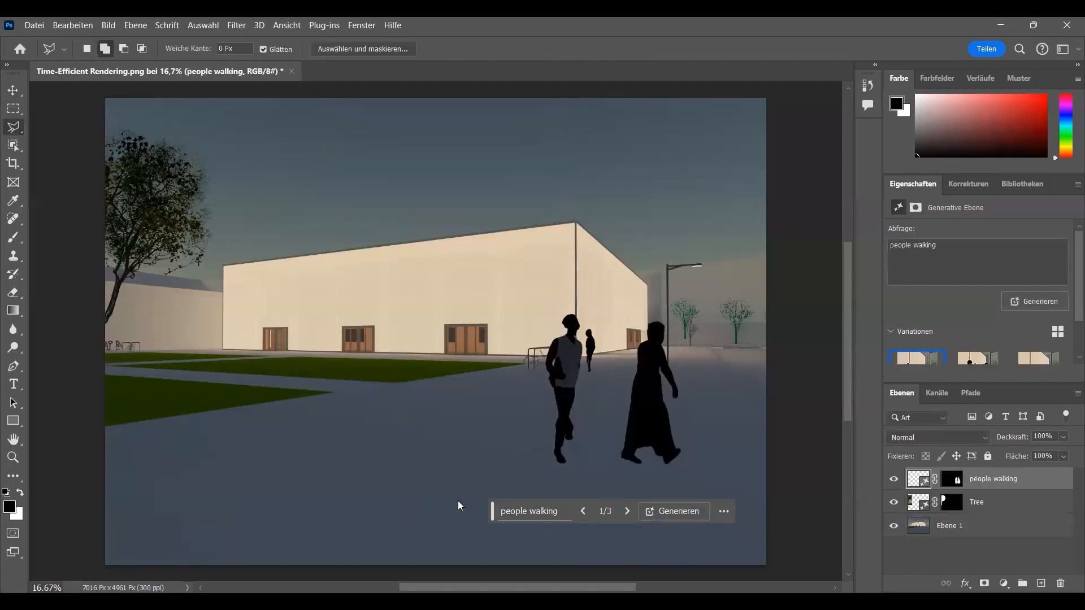
Compare the variations of the walking people, generate another set from the same prompt, and browse the new variations
{"action": "left_click", "coordinate": [633, 511]}
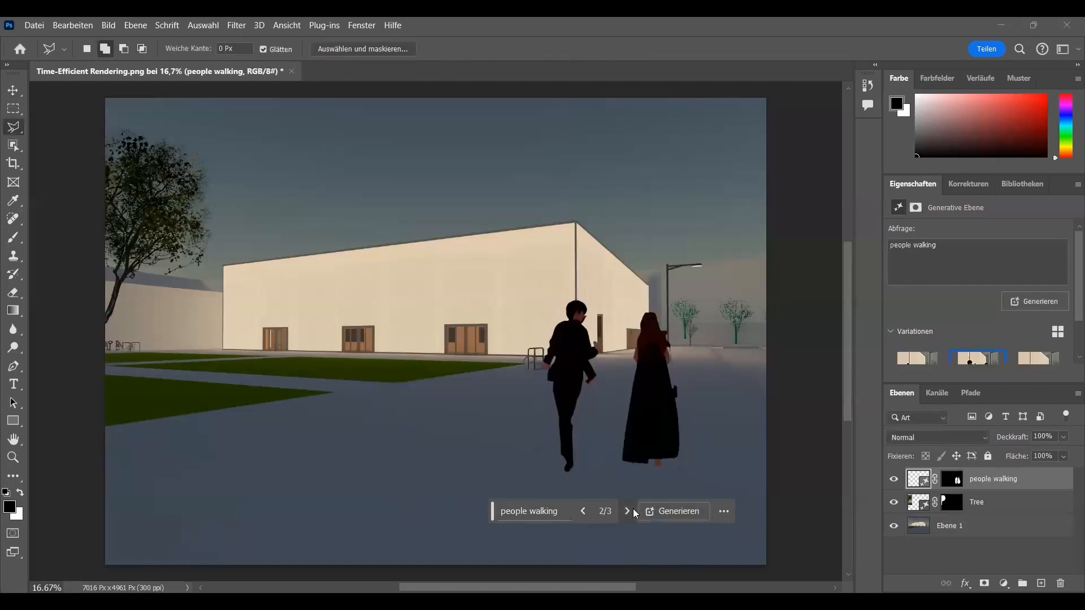
{"action": "left_click", "coordinate": [634, 511]}
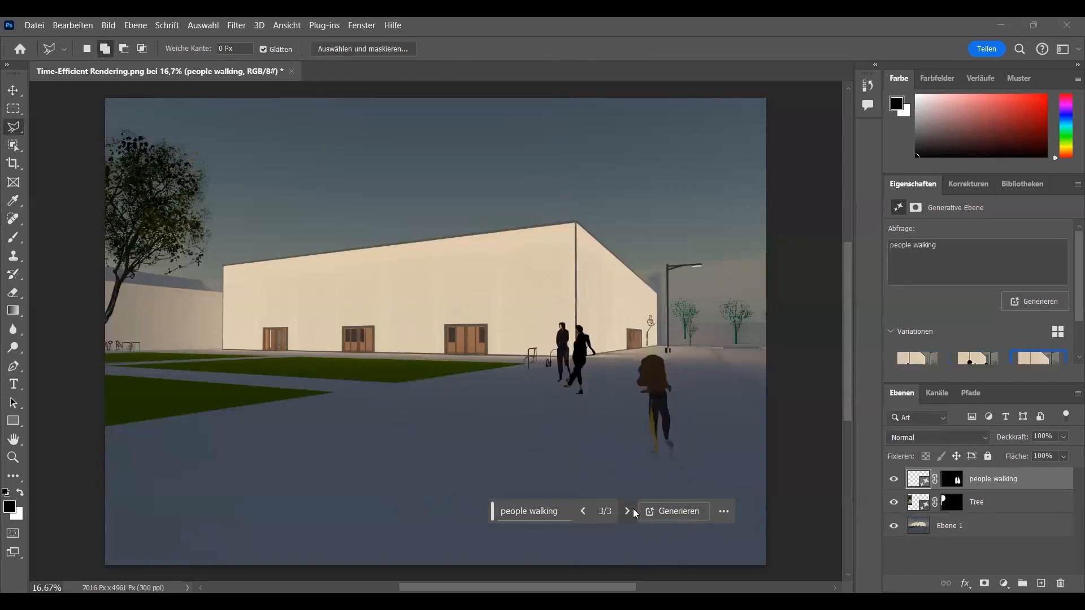
{"action": "left_click", "coordinate": [665, 510]}
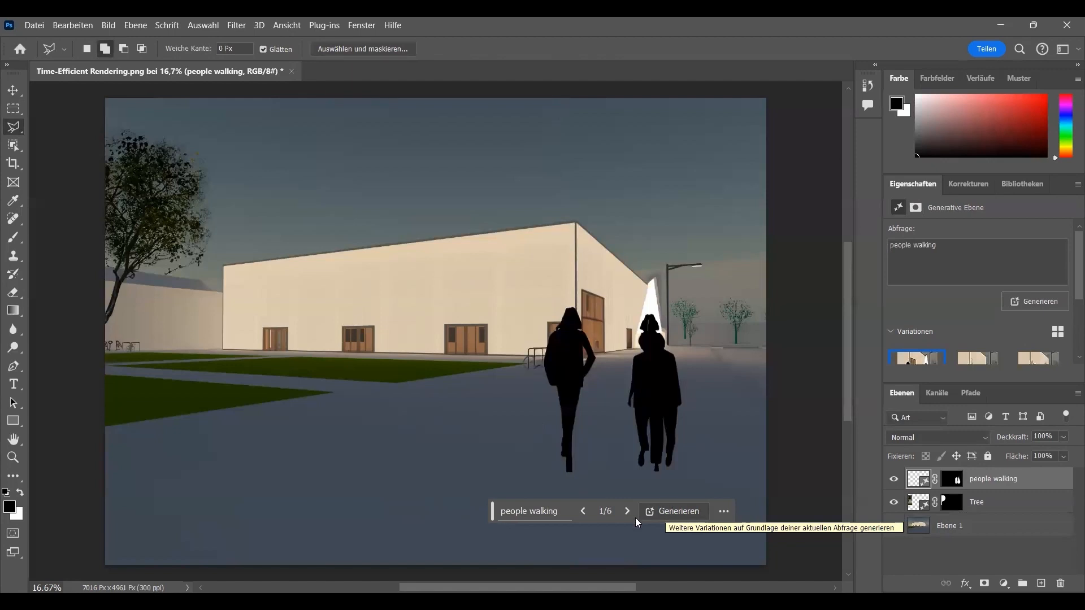
{"action": "left_click", "coordinate": [633, 517]}
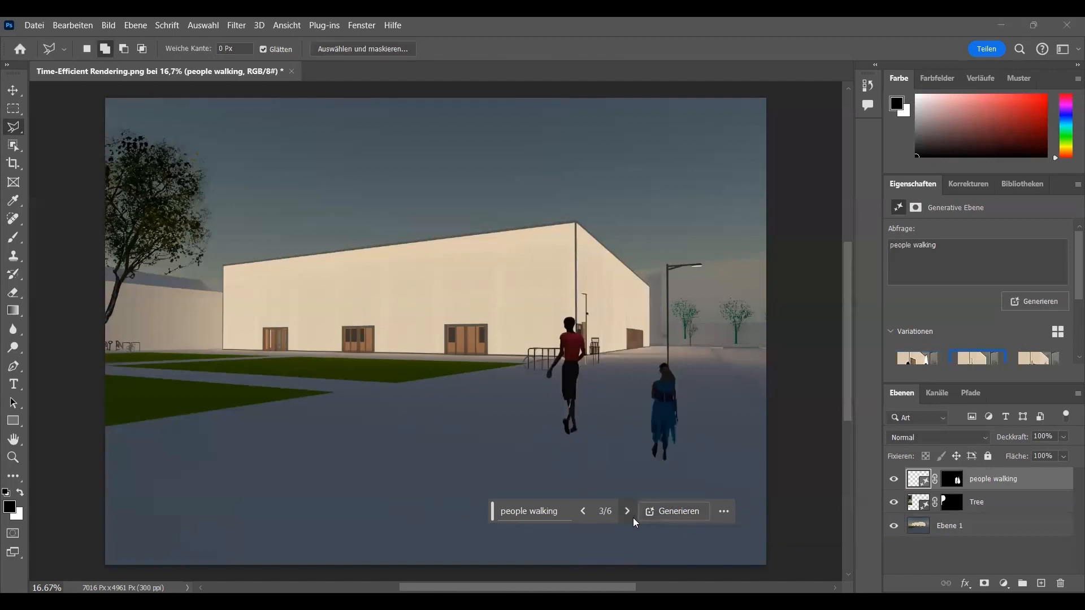
{"action": "left_click", "coordinate": [633, 518]}
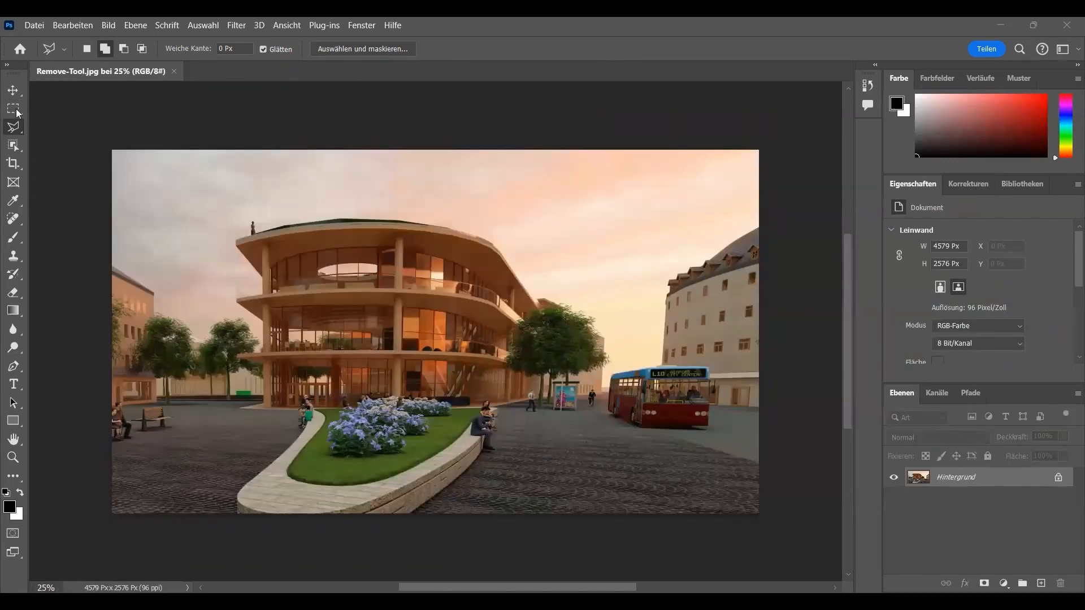
Select the bus with a rectangular marquee and run Generative Fill with an empty prompt to remove it
{"action": "left_click", "coordinate": [18, 111]}
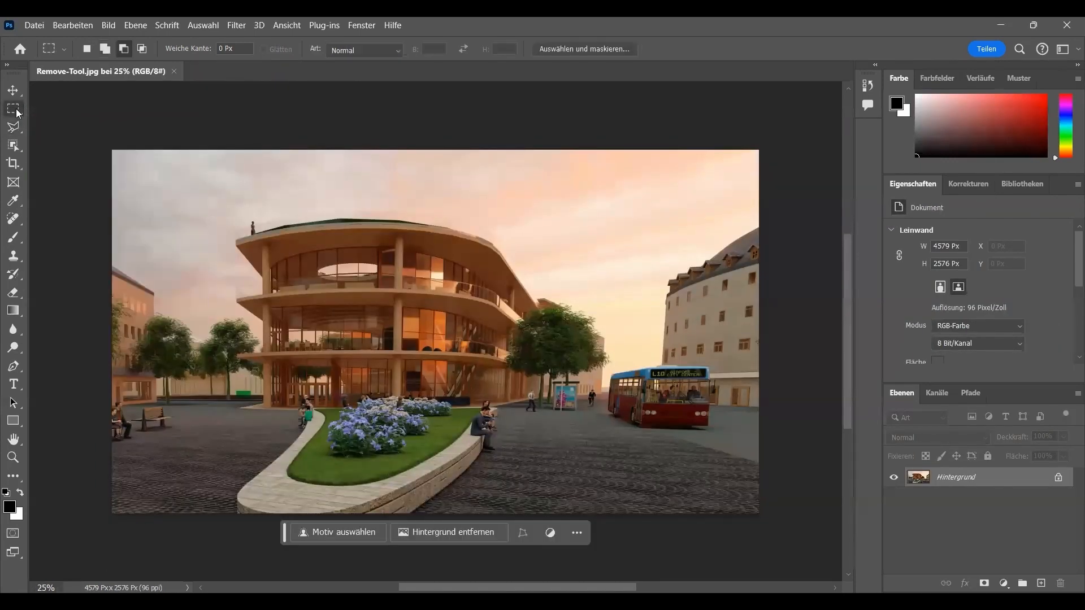
{"action": "left_click", "coordinate": [104, 49]}
{"action": "left_click_drag", "start_coordinate": [606, 358], "coordinate": [719, 436]}
{"action": "left_click", "coordinate": [534, 455]}
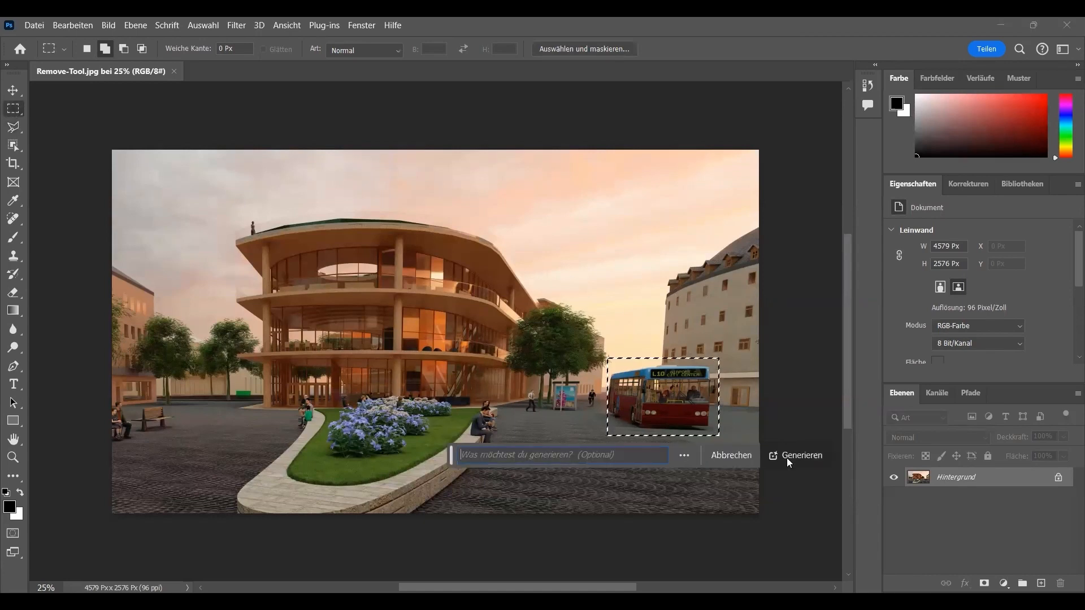
{"action": "left_click", "coordinate": [787, 456]}
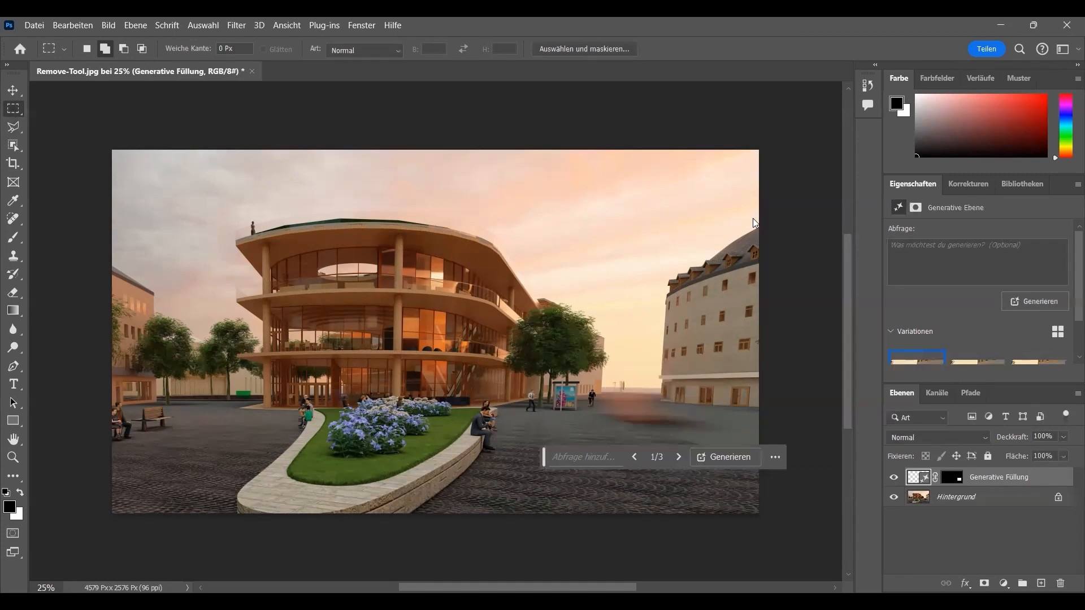
Compare the bus-removal variations and generate another set from the empty prompt, leaving the fill layer deselected
{"action": "left_click", "coordinate": [677, 457]}
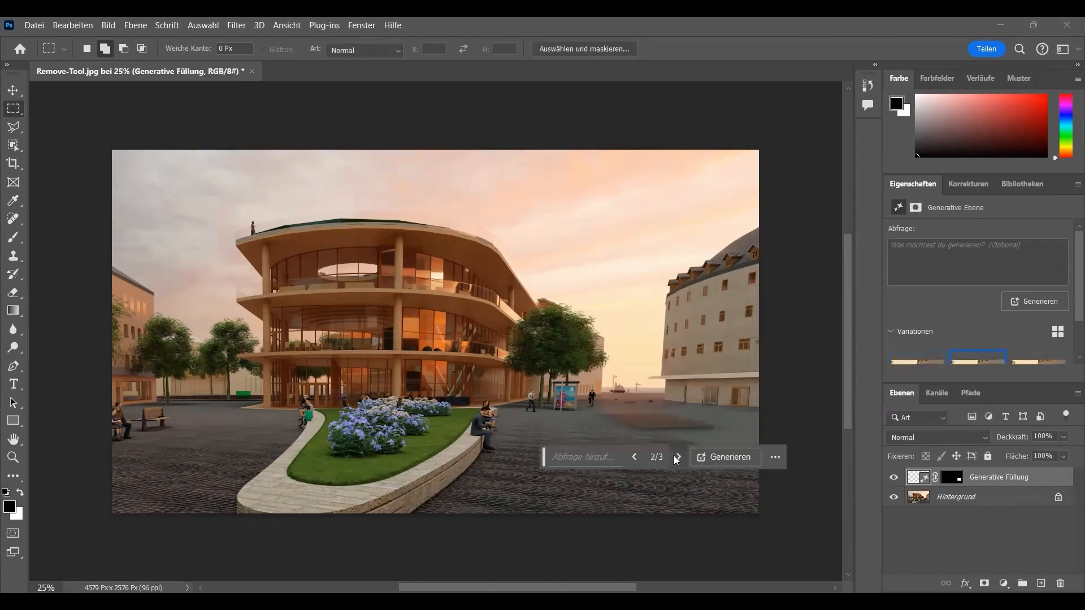
{"action": "left_click", "coordinate": [677, 456]}
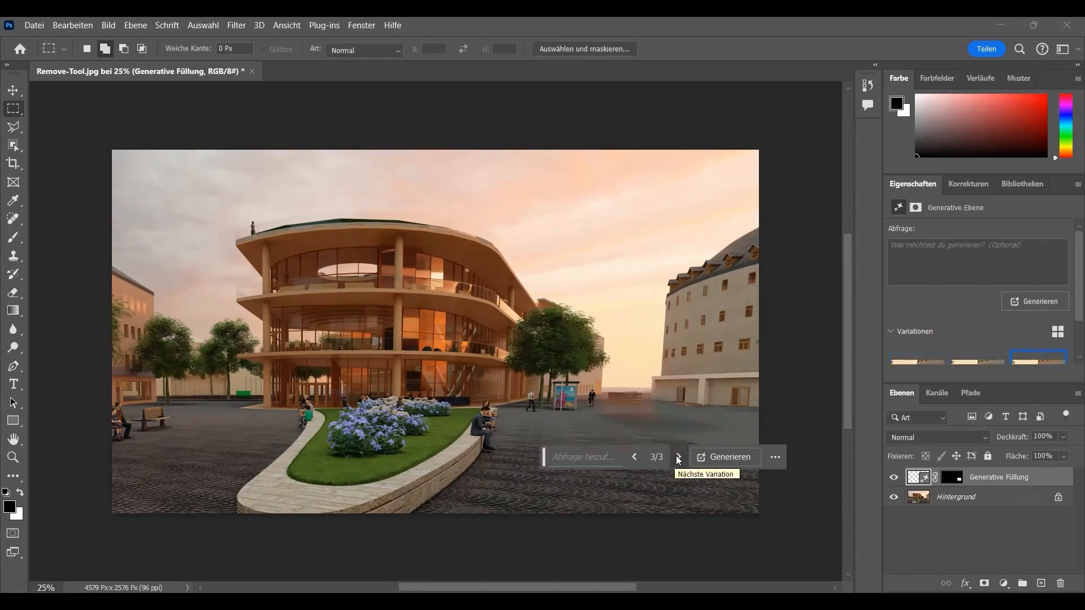
{"action": "left_click", "coordinate": [714, 451]}
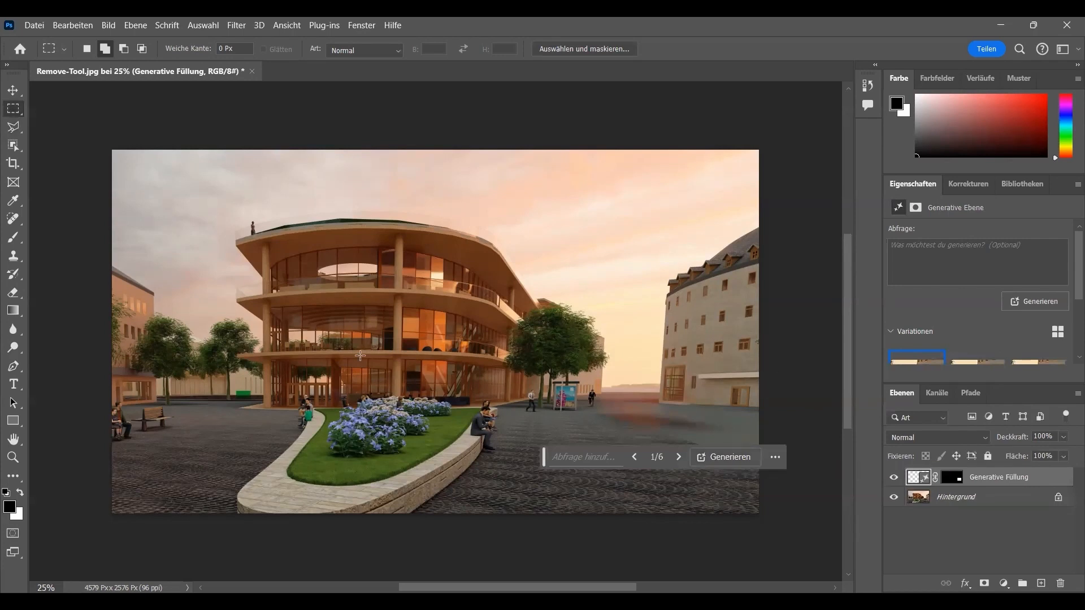
{"action": "left_click", "coordinate": [12, 91]}
{"action": "left_click", "coordinate": [109, 169]}
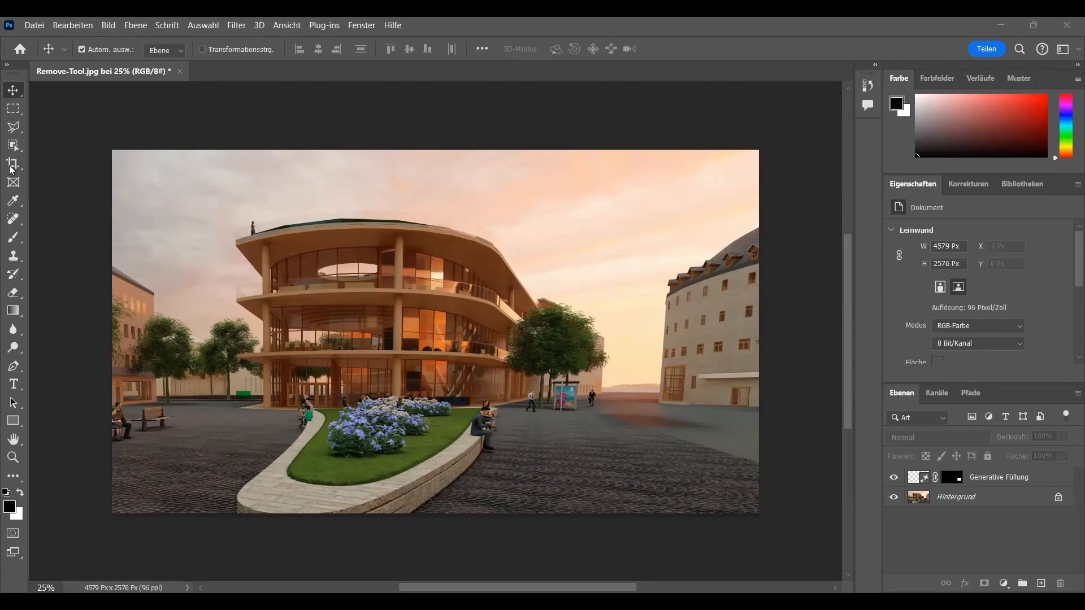
Extend the canvas beyond the image's left edge to about 5155 px wide with the Crop tool, filling it using Generative Expand without a prompt
{"action": "key", "text": "c"}
{"action": "left_click_drag", "start_coordinate": [83, 333], "coordinate": [69, 330]}
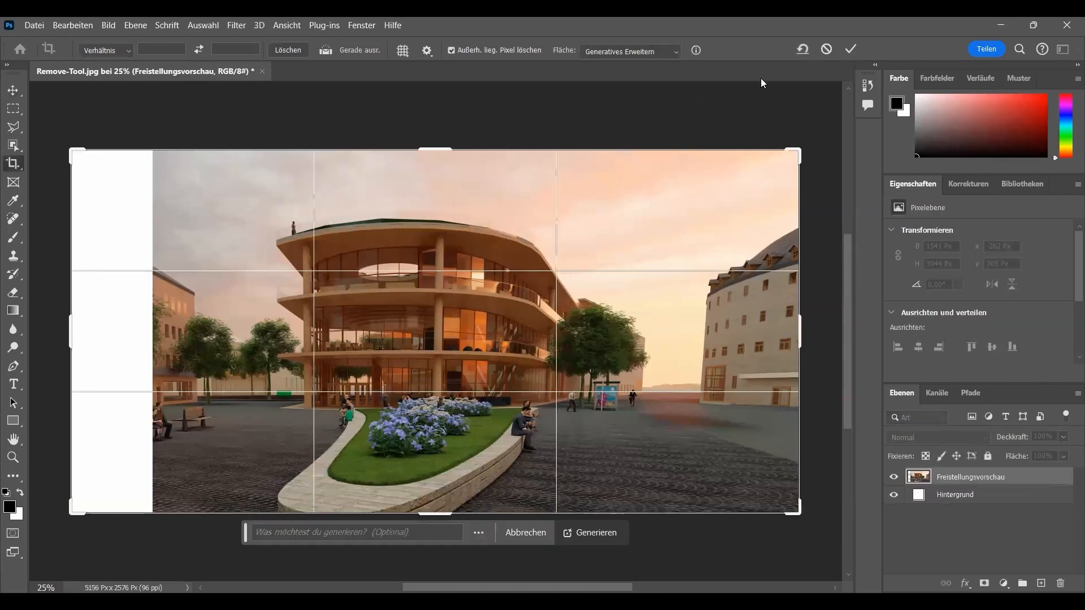
{"action": "left_click", "coordinate": [615, 51]}
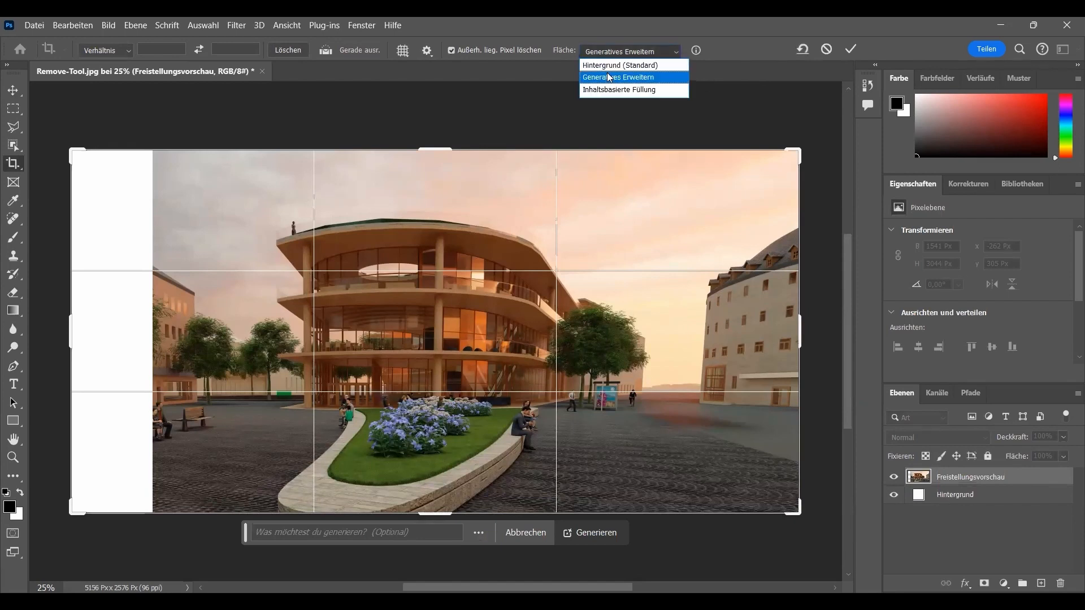
{"action": "left_click", "coordinate": [607, 77]}
{"action": "left_click", "coordinate": [851, 49]}
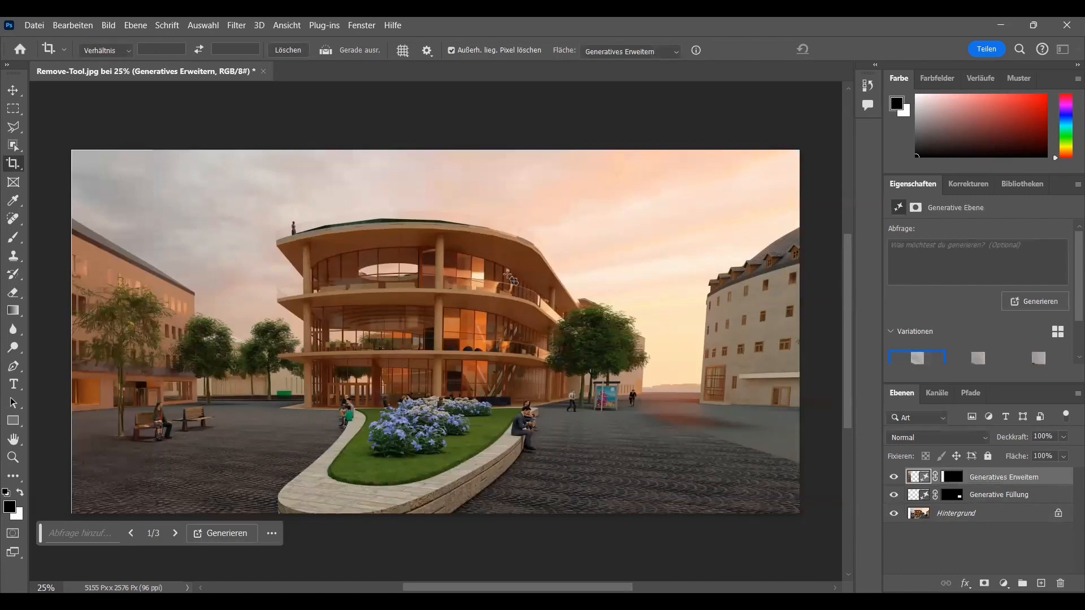
Compare the variations of the expanded left side, settle on the first one, and deselect the layer
{"action": "left_click", "coordinate": [171, 544]}
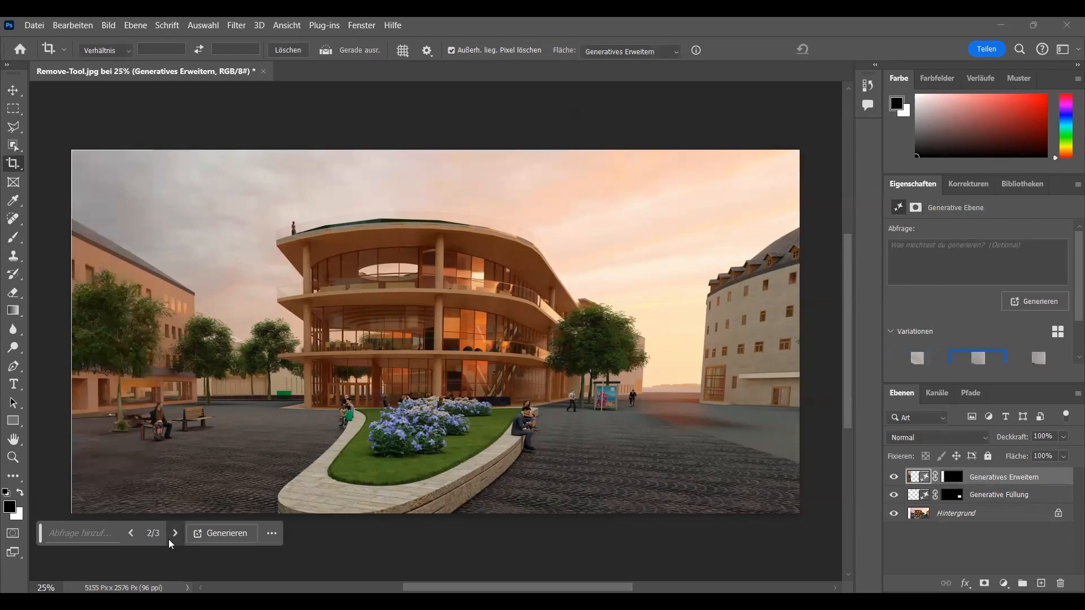
{"action": "left_click", "coordinate": [170, 541]}
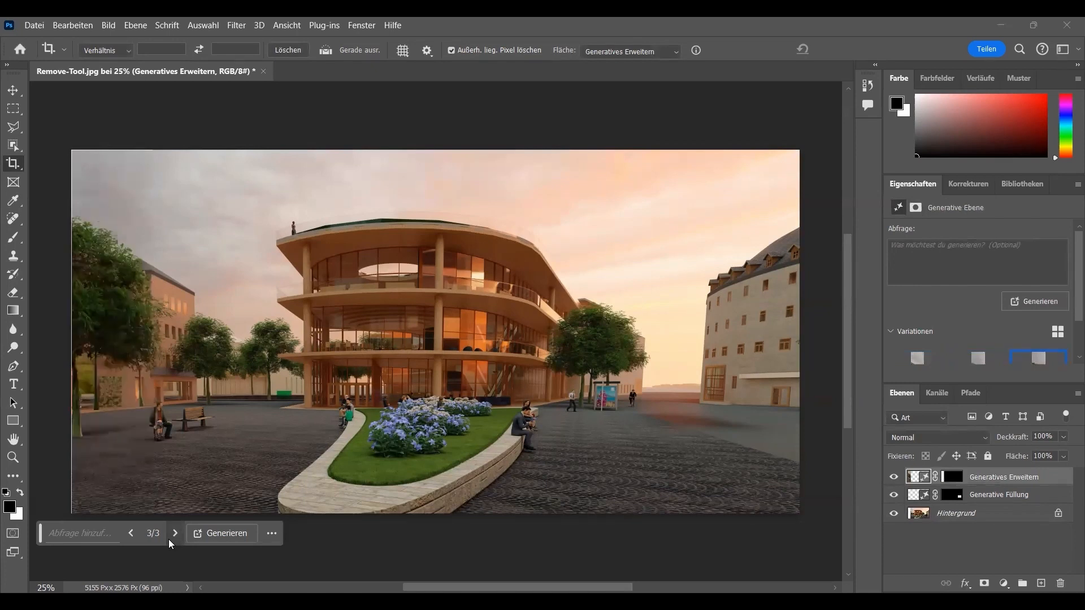
{"action": "left_click", "coordinate": [169, 541]}
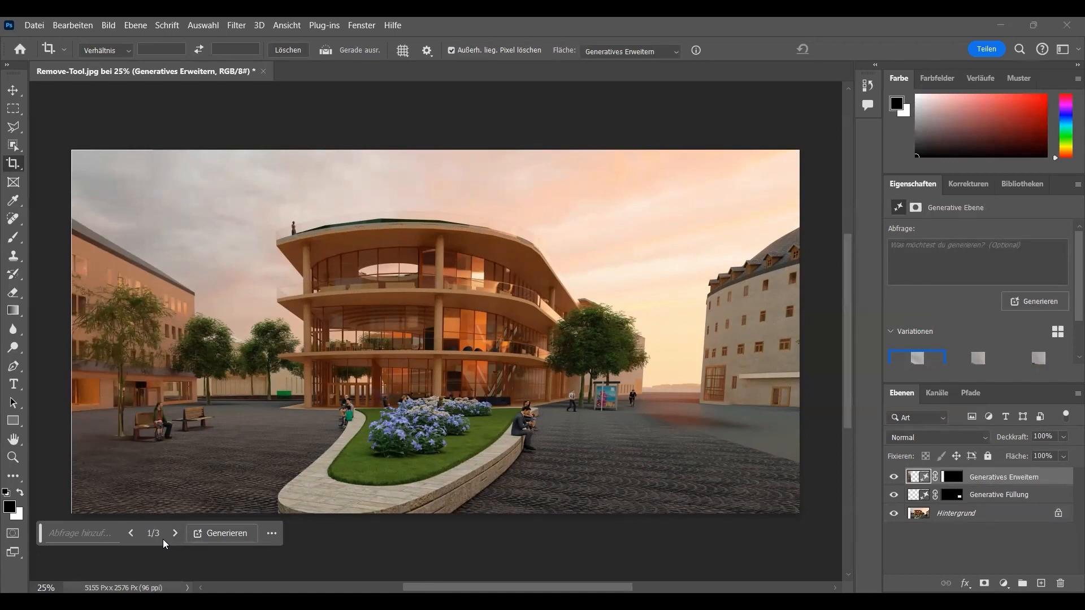
{"action": "left_click", "coordinate": [13, 91]}
{"action": "left_click", "coordinate": [83, 88]}
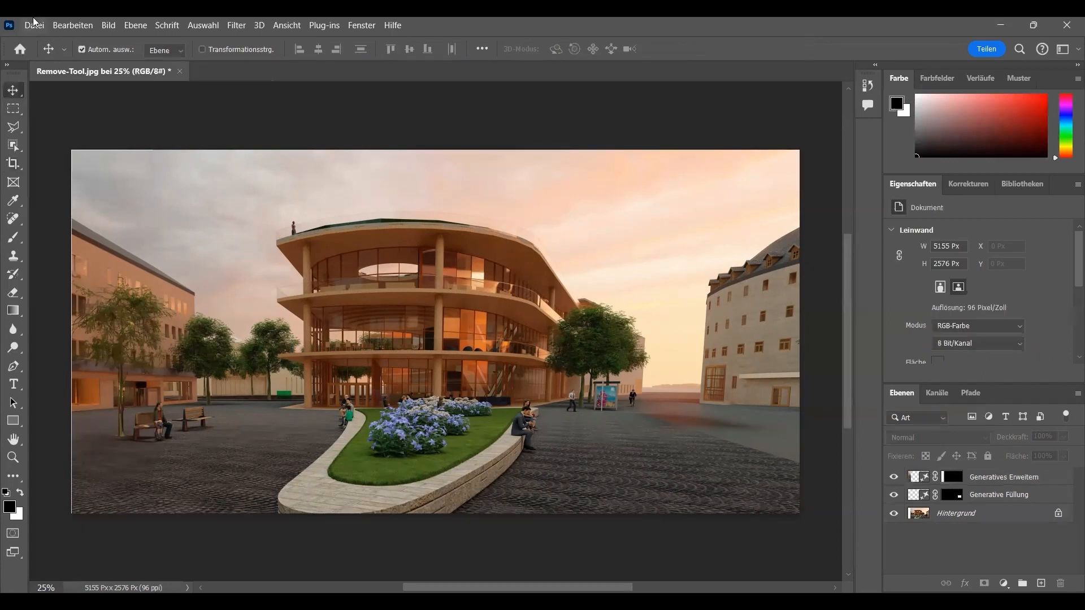